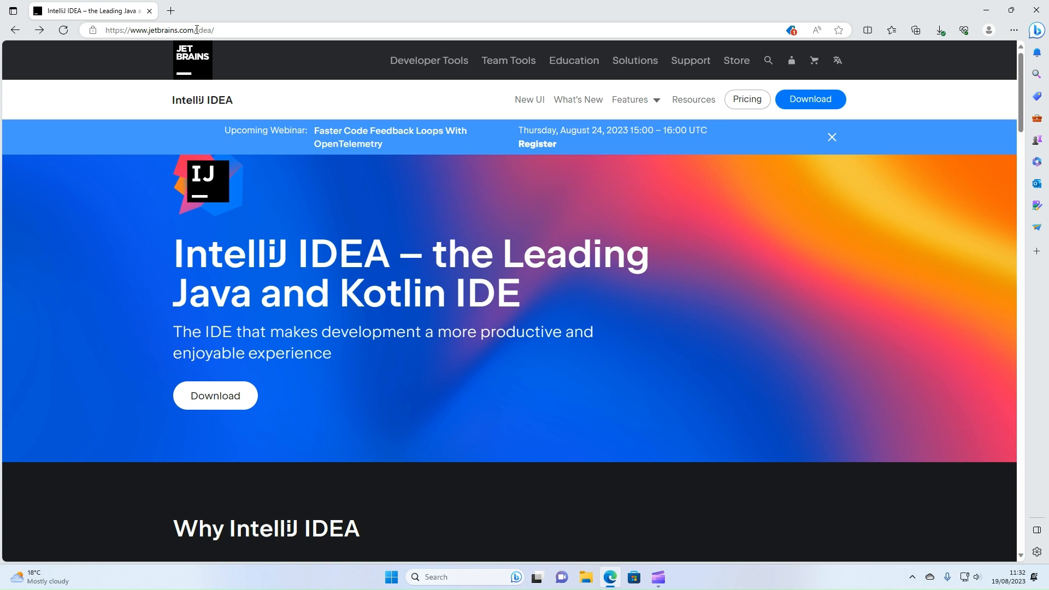
# - Open the page listing other versions of IntelliJ IDEA from the product's download page
pyautogui.click(216, 399)
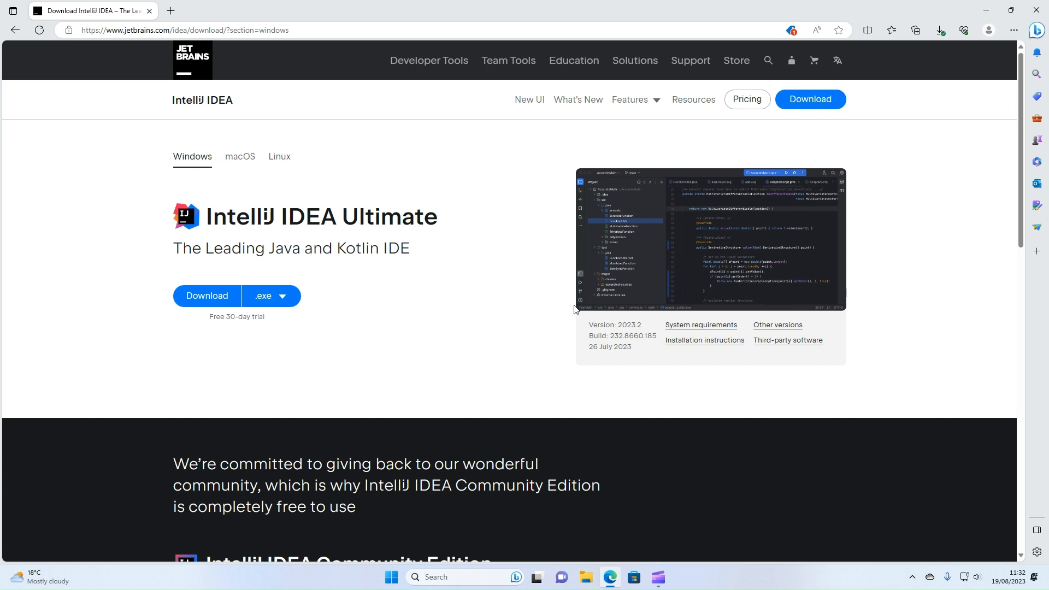
pyautogui.click(774, 327)
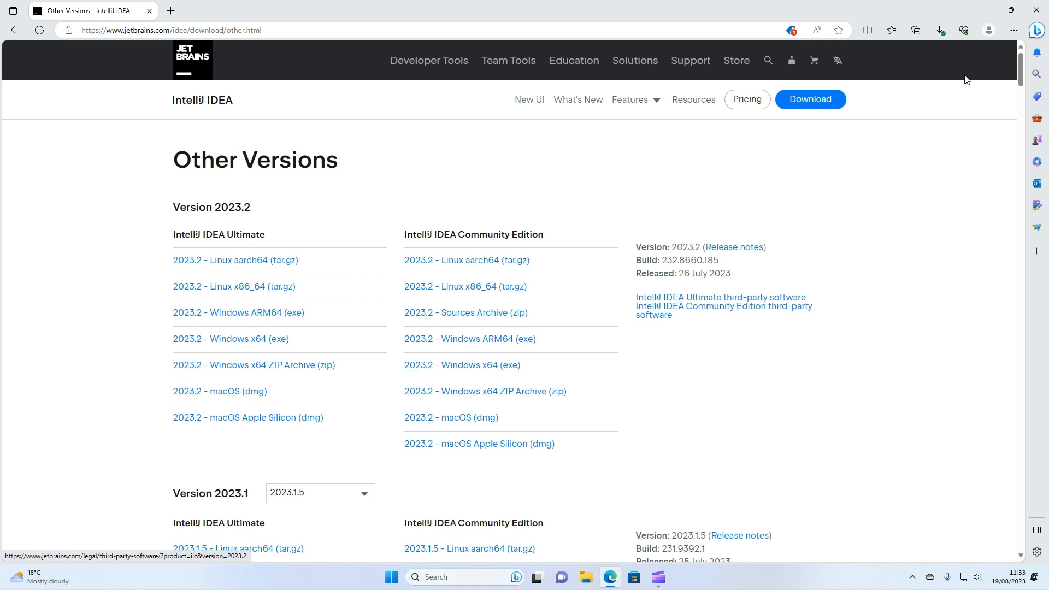
# - Launch the downloaded ideaIC-2023.2.exe installer and bring its setup window to the front
pyautogui.click(940, 31)
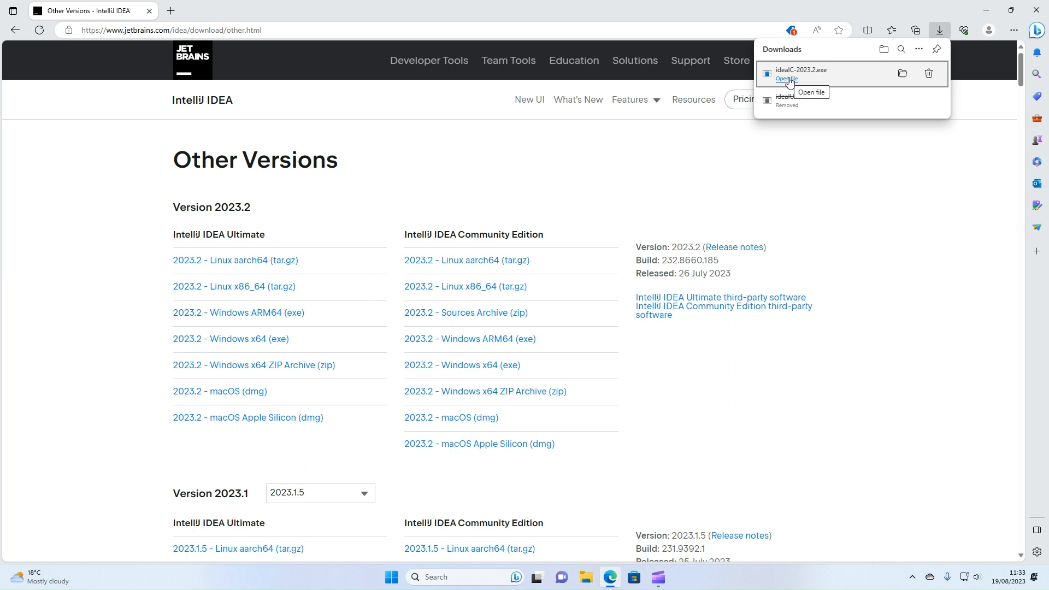
pyautogui.click(790, 82)
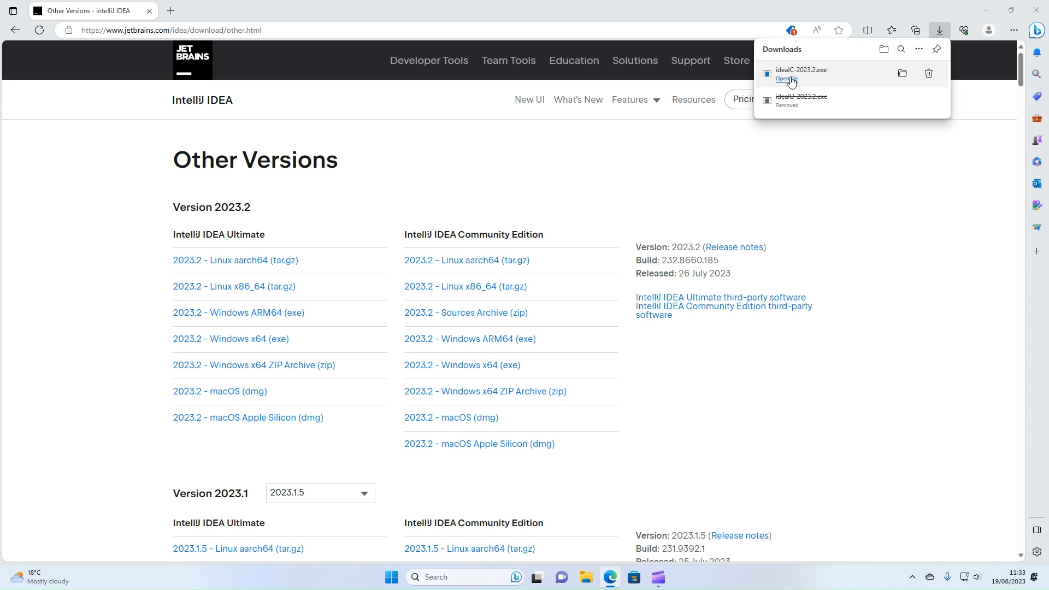
pyautogui.press('super')
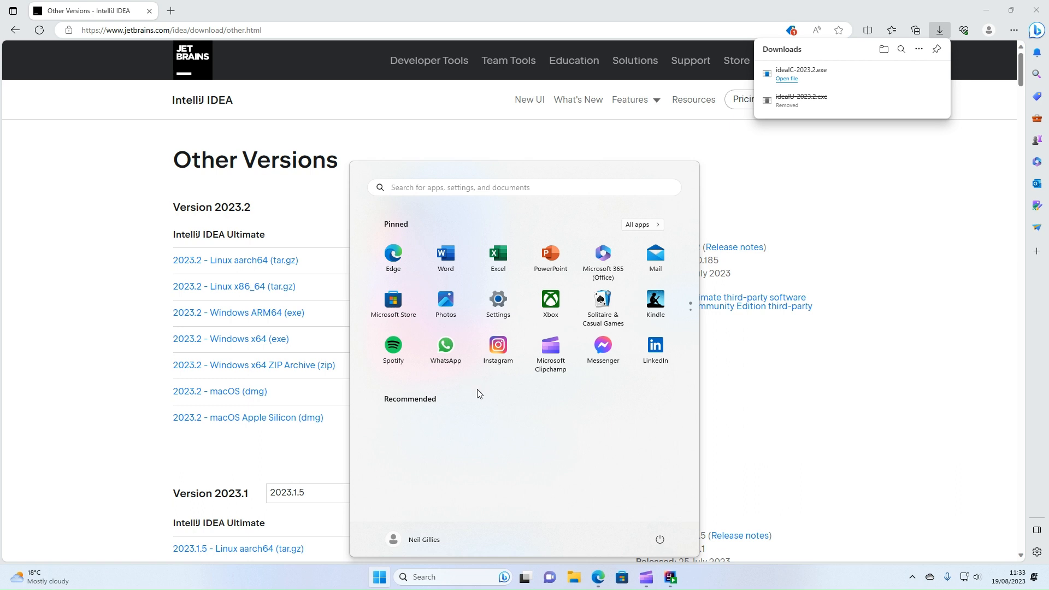
pyautogui.click(670, 578)
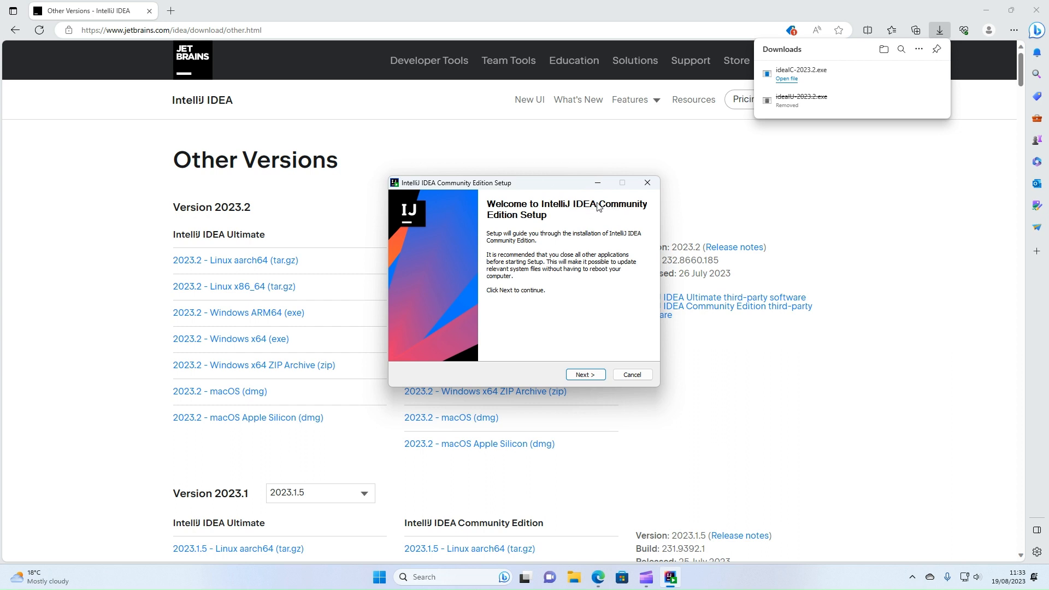
# - Install IntelliJ IDEA Community Edition in the default folder with a desktop shortcut and JetBrains Start Menu folder, choosing to run it on finish
pyautogui.click(588, 376)
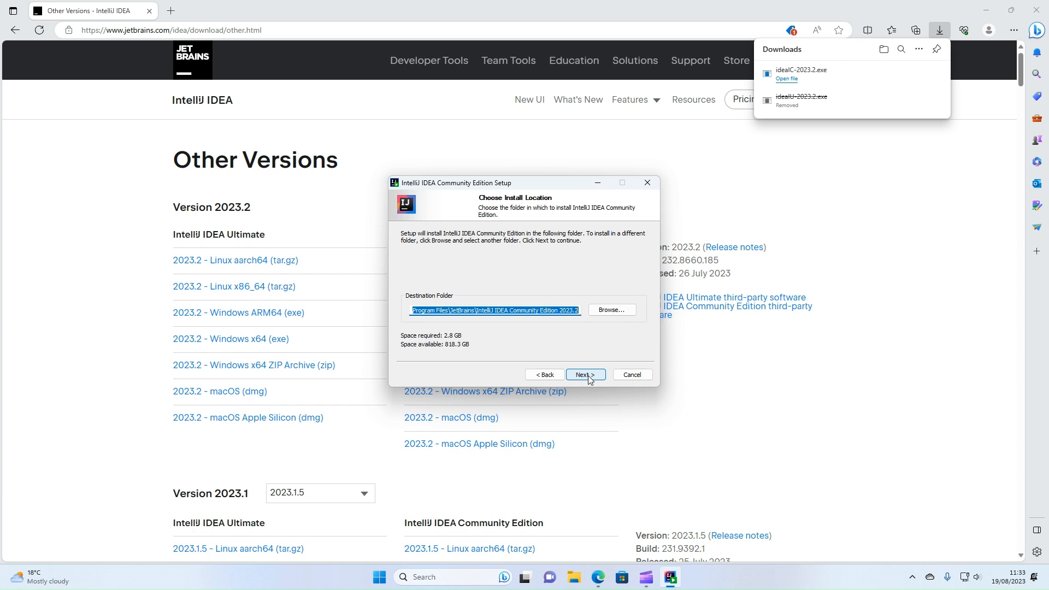
pyautogui.click(589, 376)
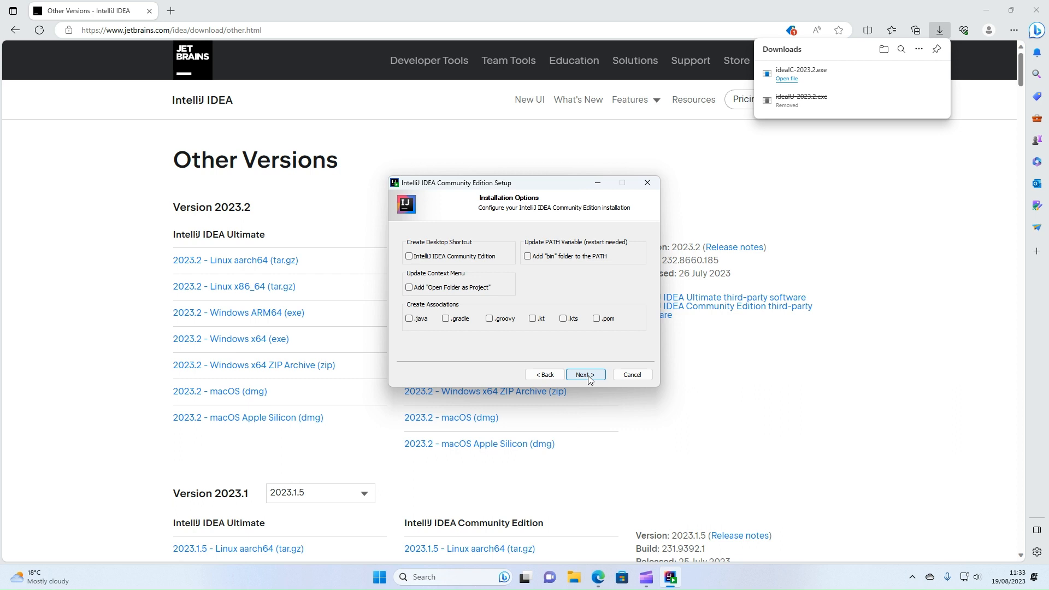
pyautogui.click(410, 257)
pyautogui.click(586, 375)
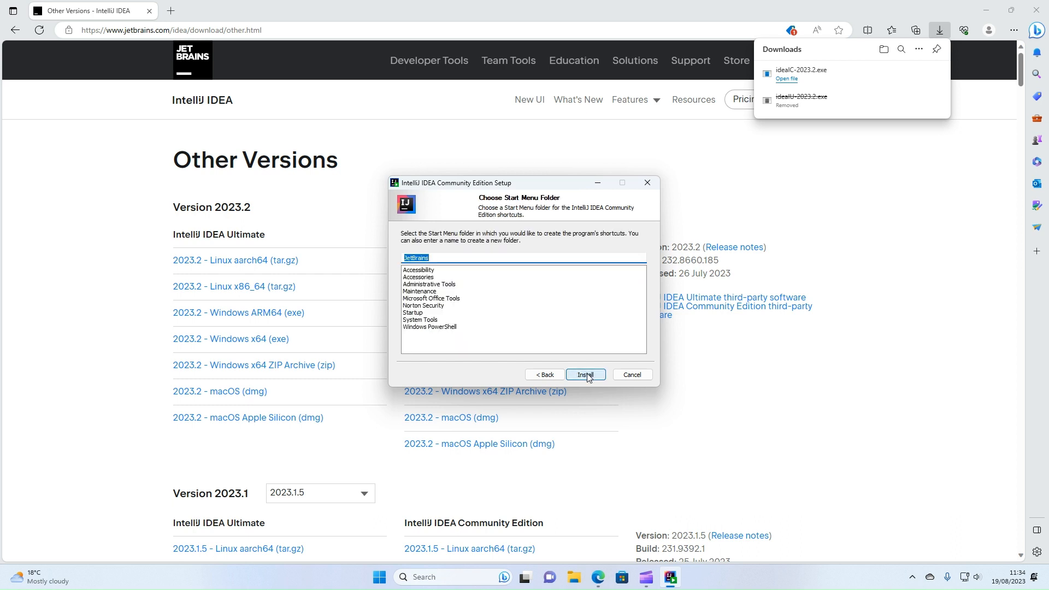
pyautogui.click(587, 376)
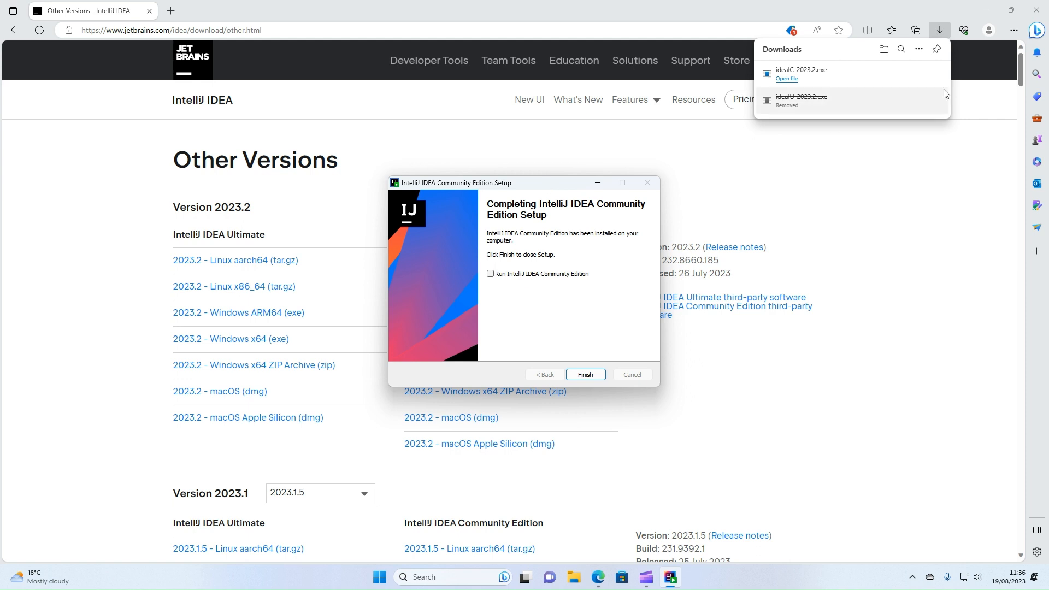
pyautogui.click(491, 275)
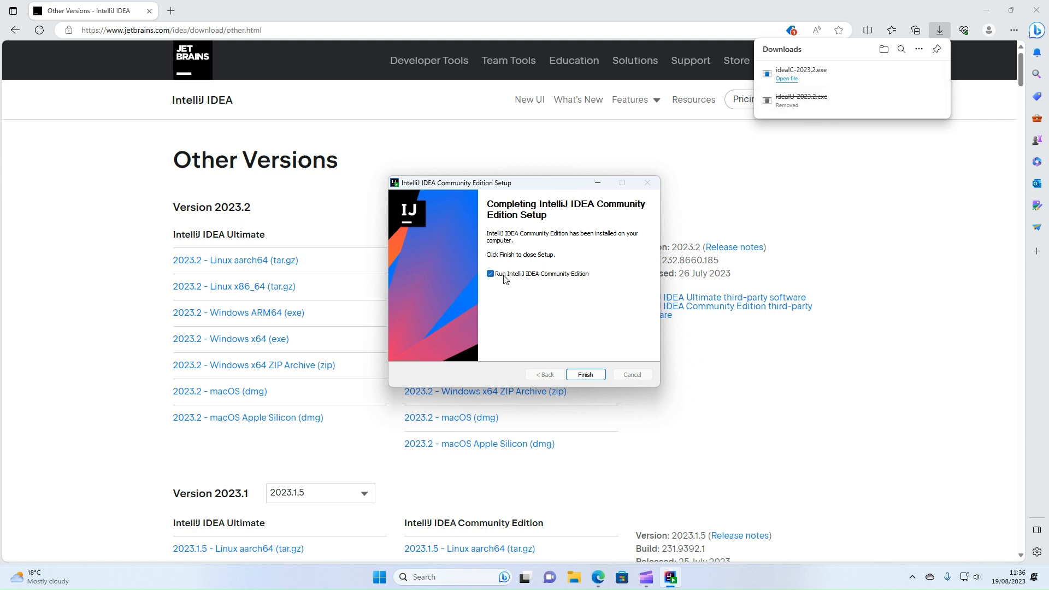
pyautogui.click(590, 379)
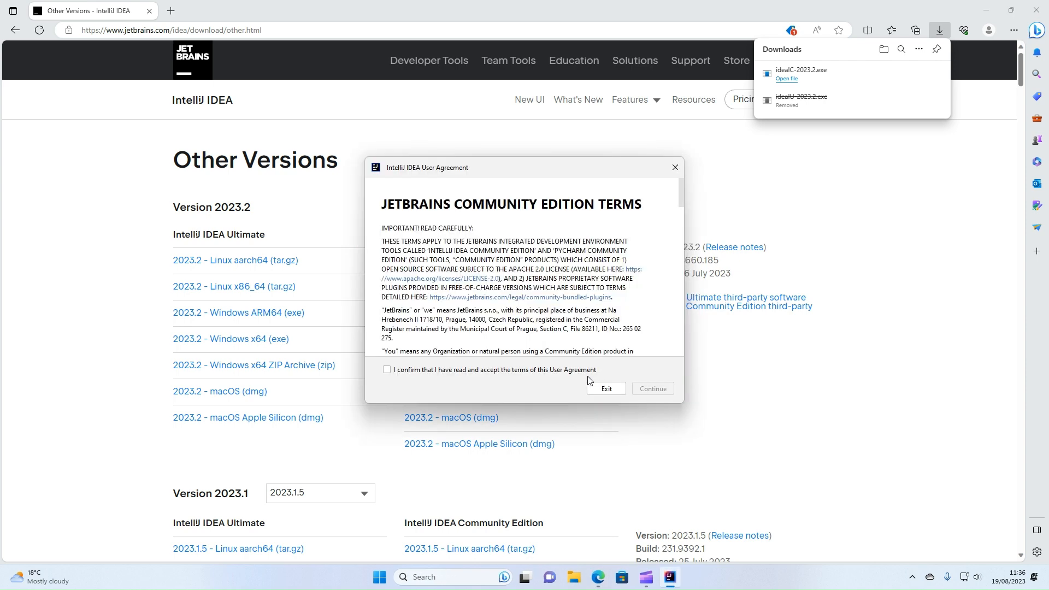
# - Accept the Community Edition user agreement and decline to send anonymous statistics
pyautogui.click(428, 373)
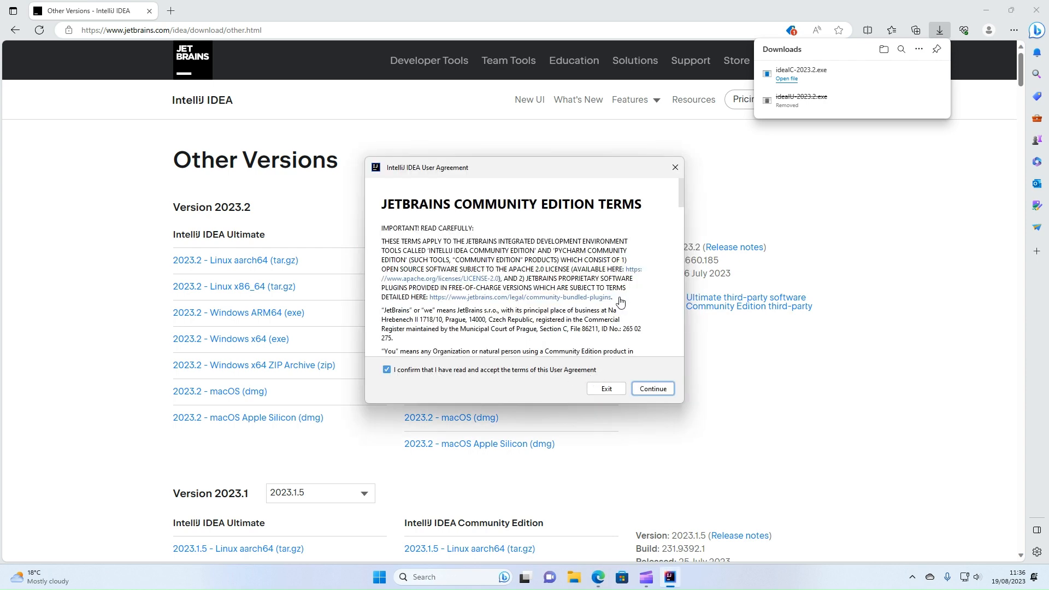
pyautogui.scroll(-10, 620, 302)
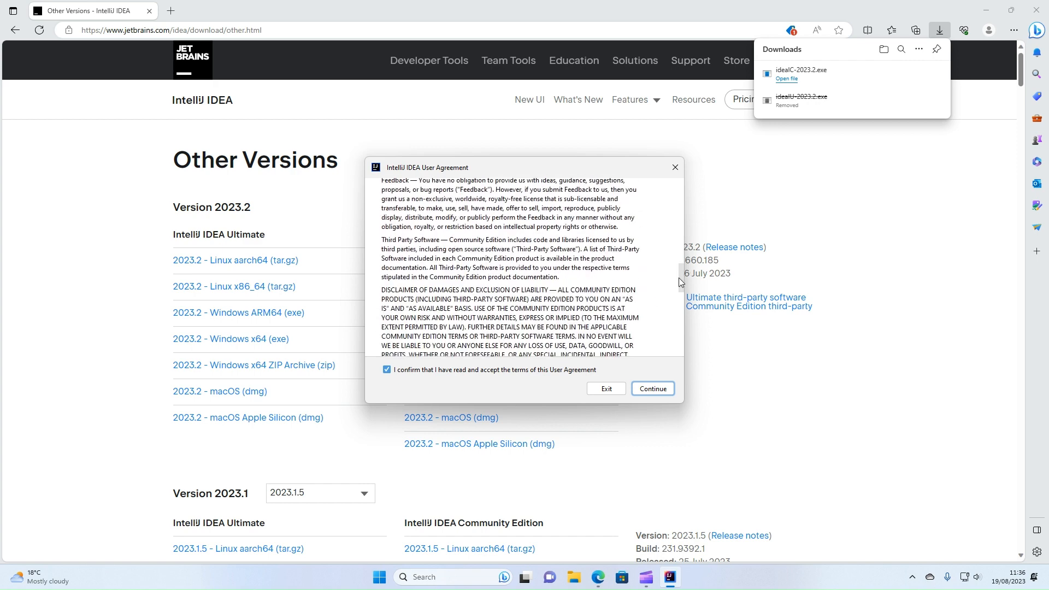
pyautogui.moveTo(679, 279); pyautogui.dragTo(680, 169)
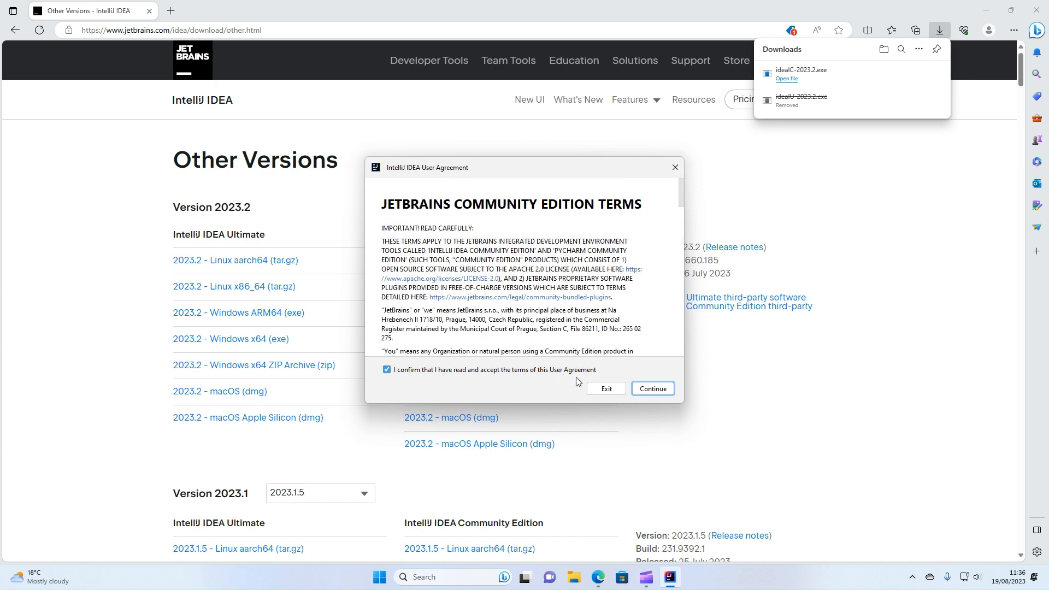
pyautogui.click(654, 389)
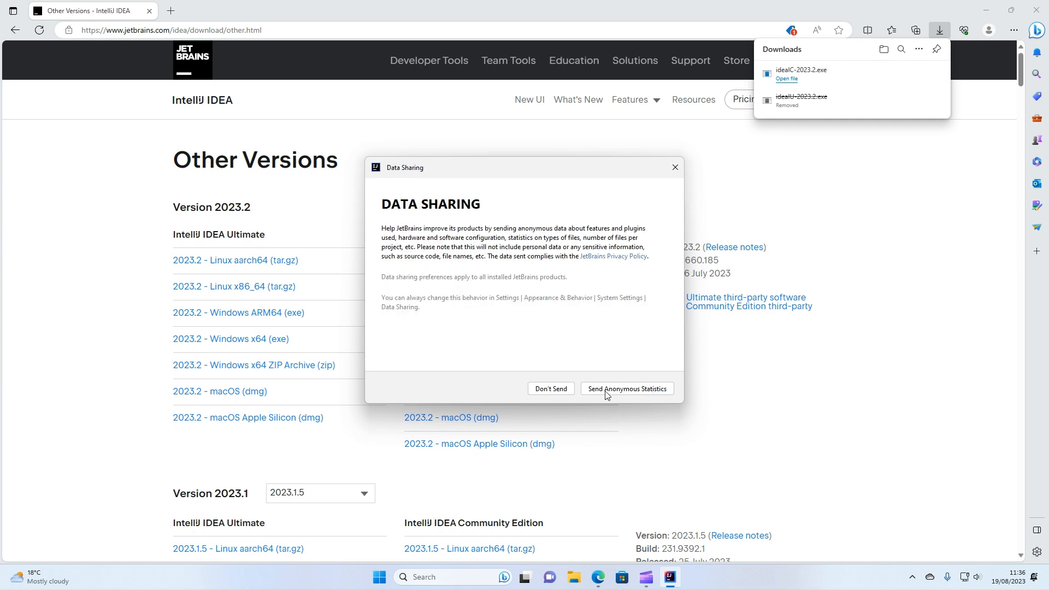
pyautogui.click(552, 389)
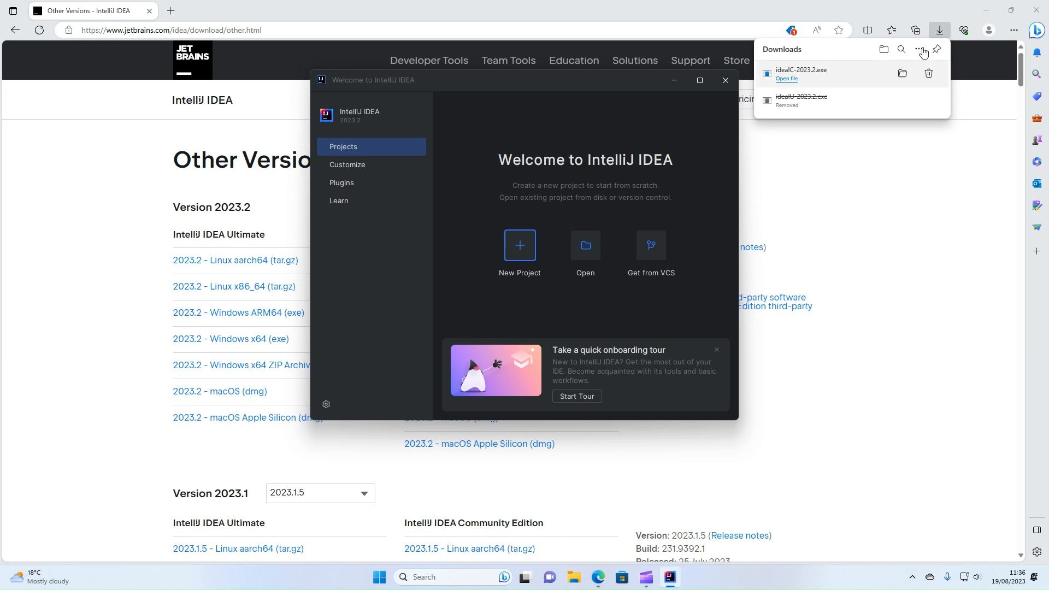
# - Create a Java project named HelloWorld with sample code and the IntelliJ build system, with no SDK assigned
pyautogui.click(993, 10)
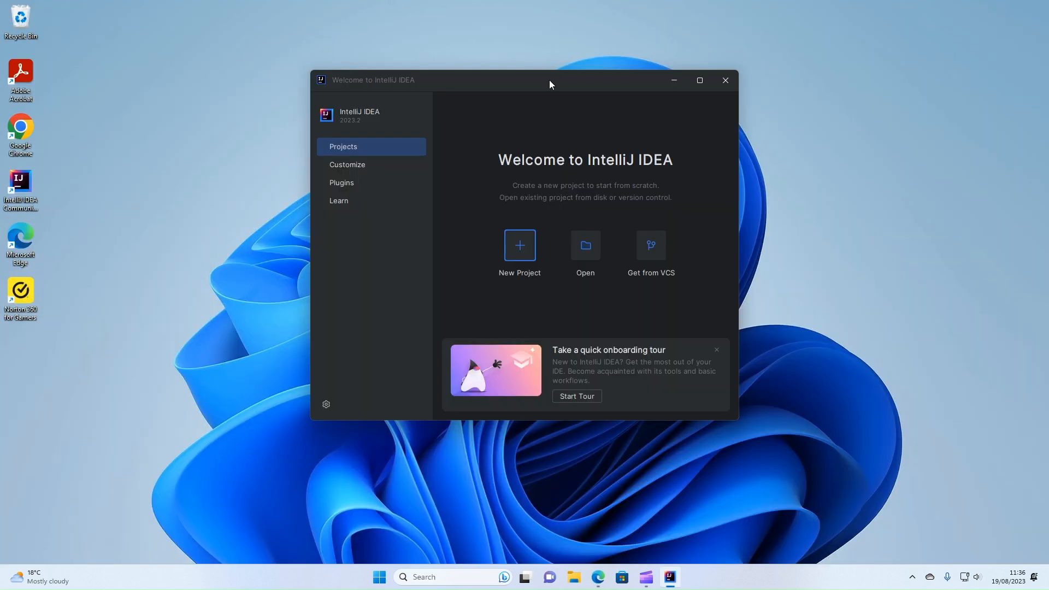
pyautogui.moveTo(550, 80); pyautogui.dragTo(553, 119)
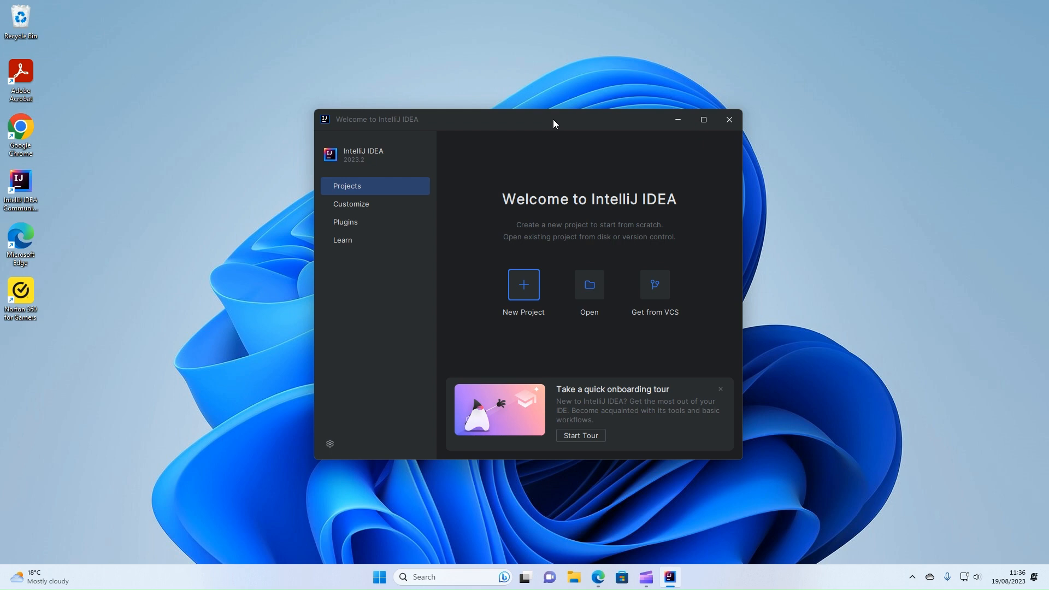
pyautogui.click(523, 286)
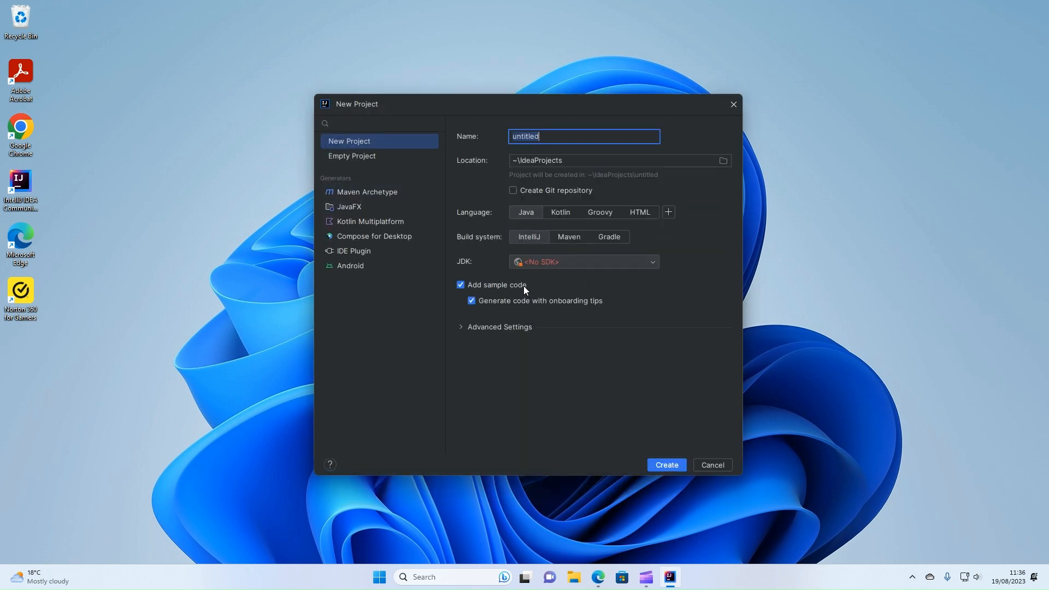
pyautogui.write('HelloWorld')
pyautogui.click(666, 465)
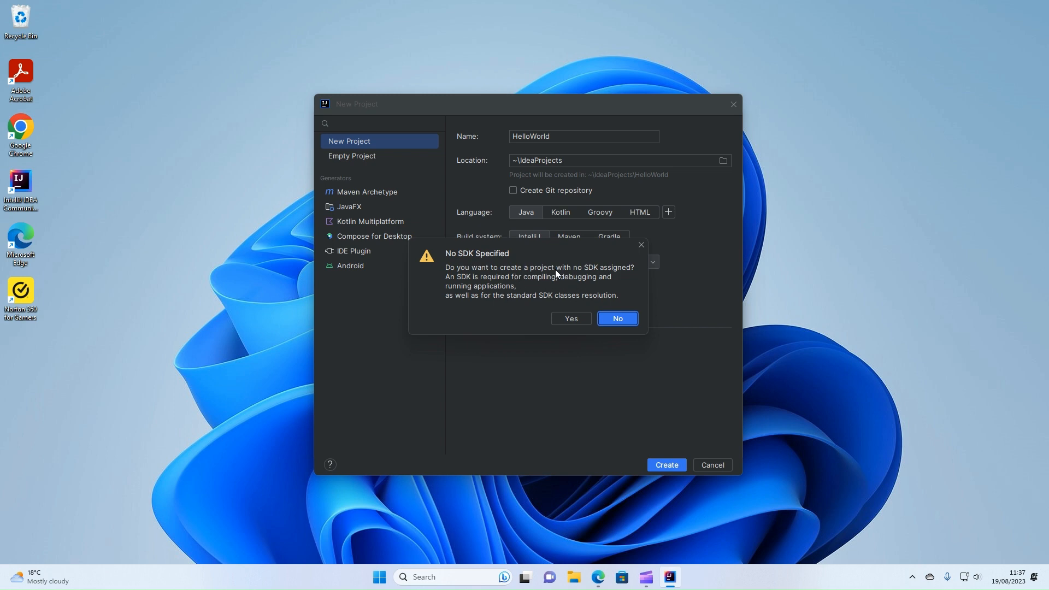
pyautogui.click(570, 321)
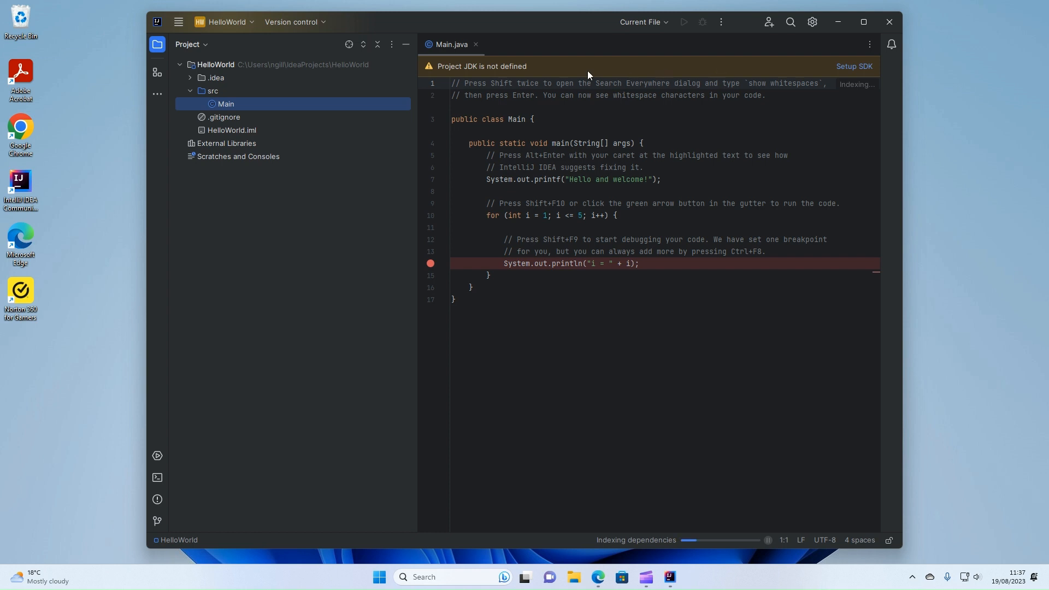
# - Set up the project SDK by downloading JDK version 20 from Oracle OpenJDK to the default location
pyautogui.click(852, 67)
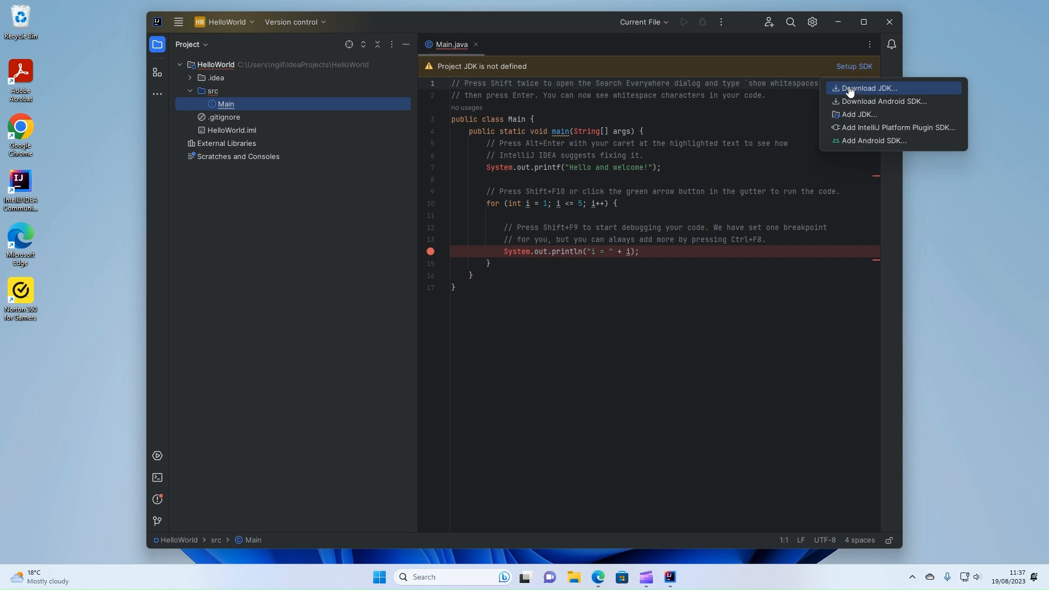
pyautogui.click(850, 91)
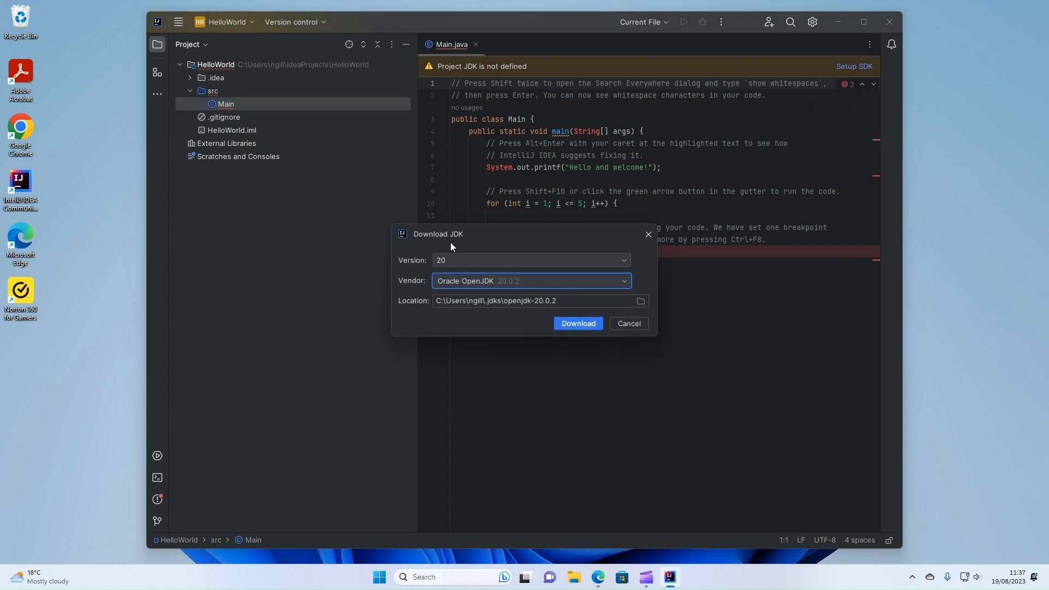
pyautogui.click(579, 323)
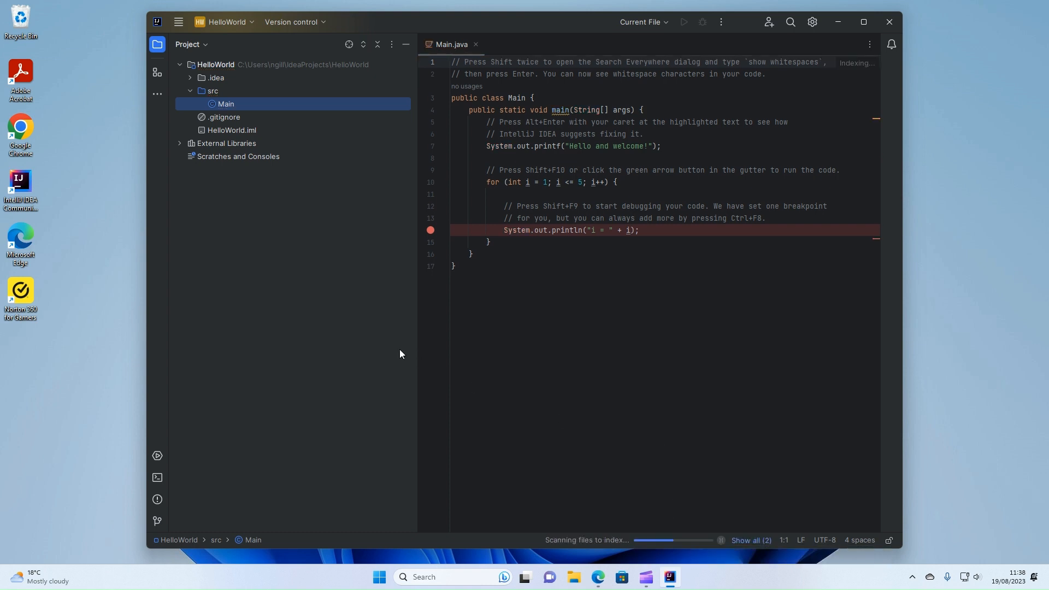
# - Run the sample program in Main.java using the Current File configuration
pyautogui.click(626, 167)
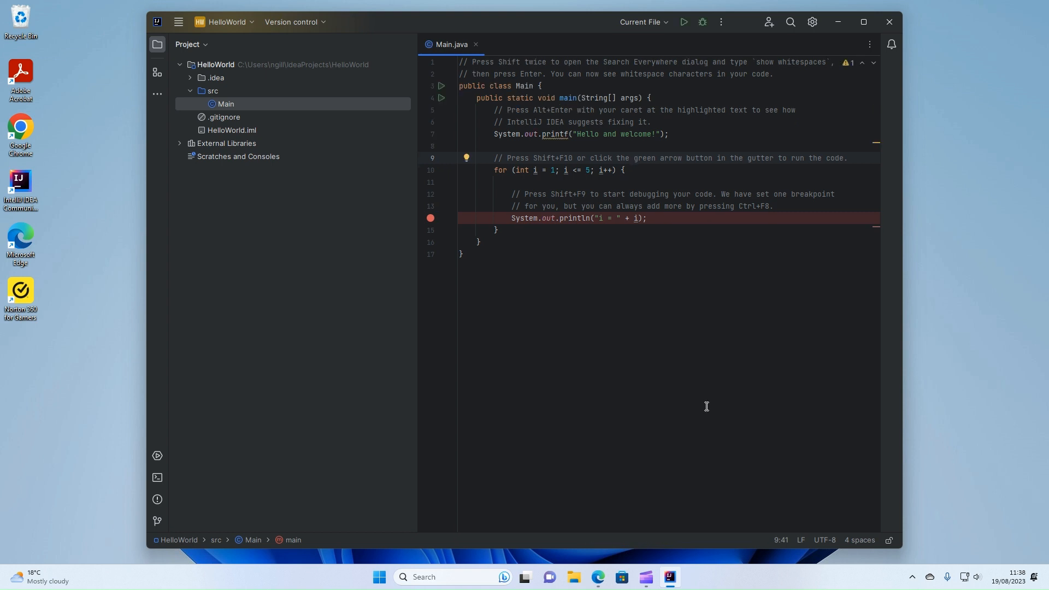
pyautogui.click(655, 174)
pyautogui.click(683, 22)
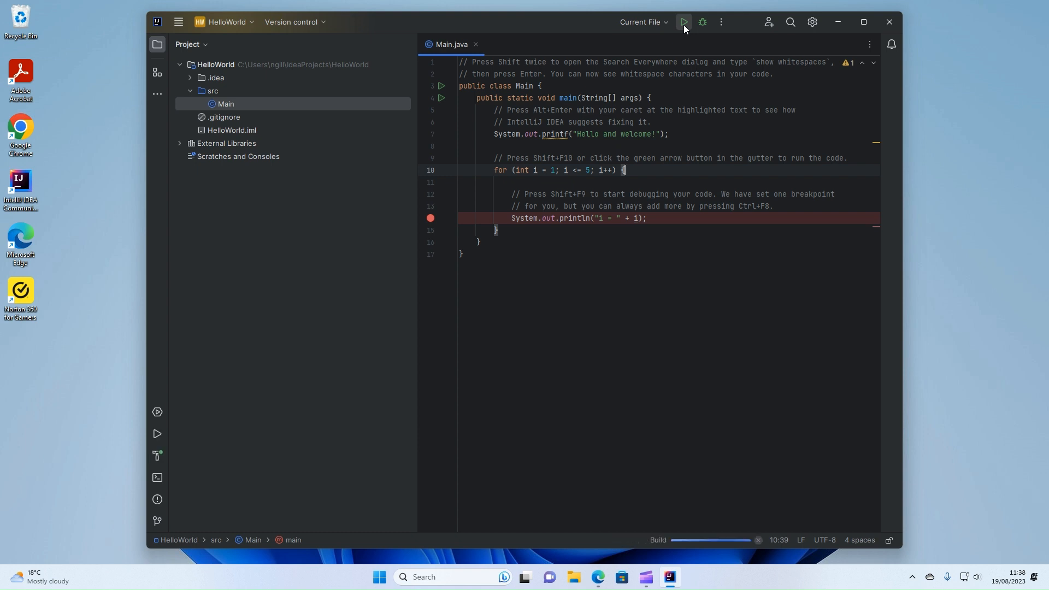